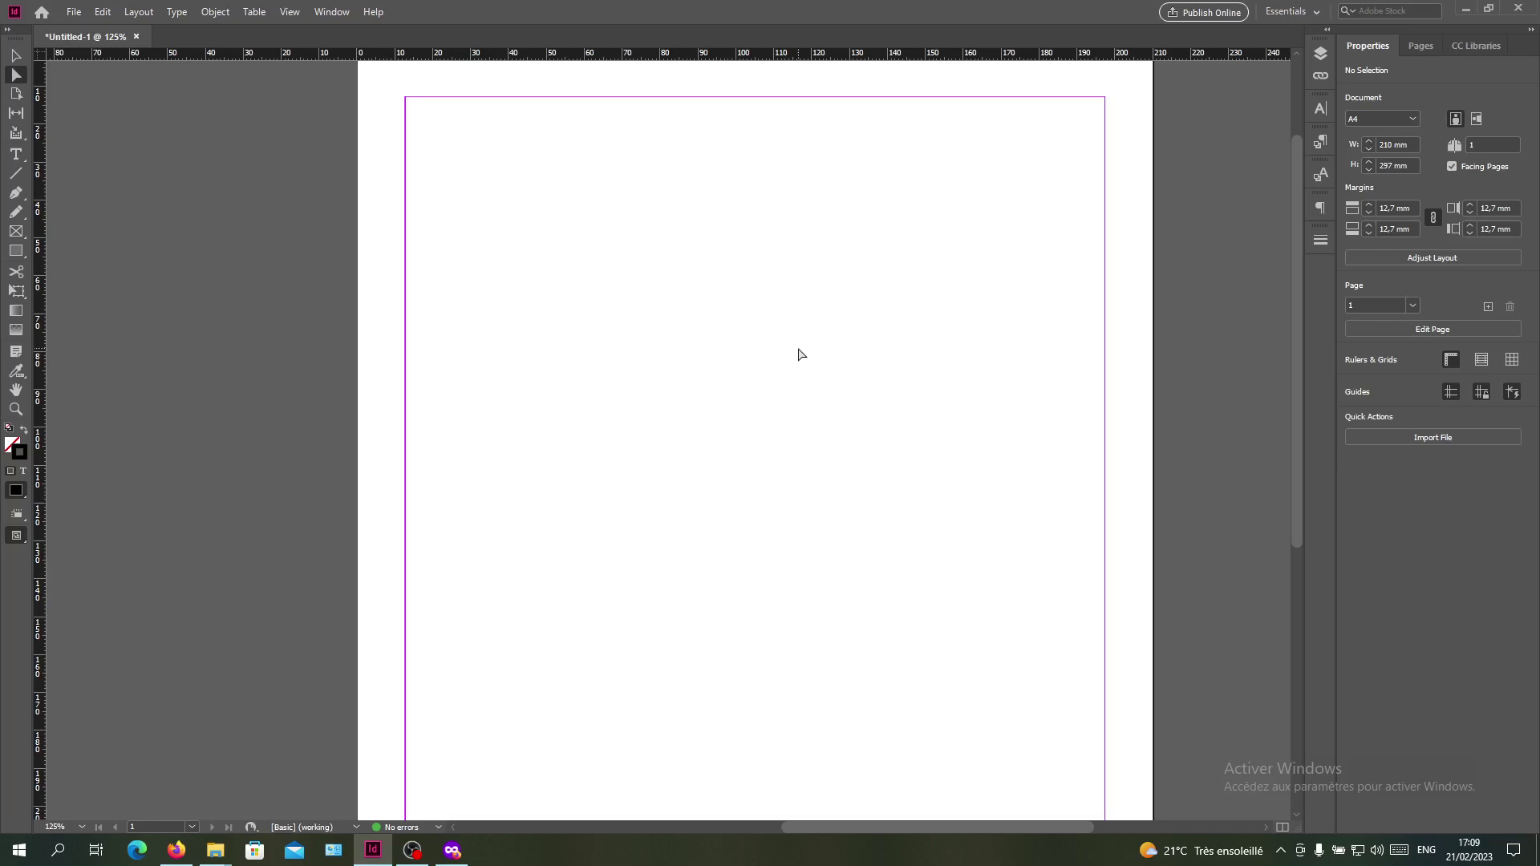
Zoom the blank A4 page out to 100% and switch to the Type tool.
scroll(664, 350, "down", 1, "alt")
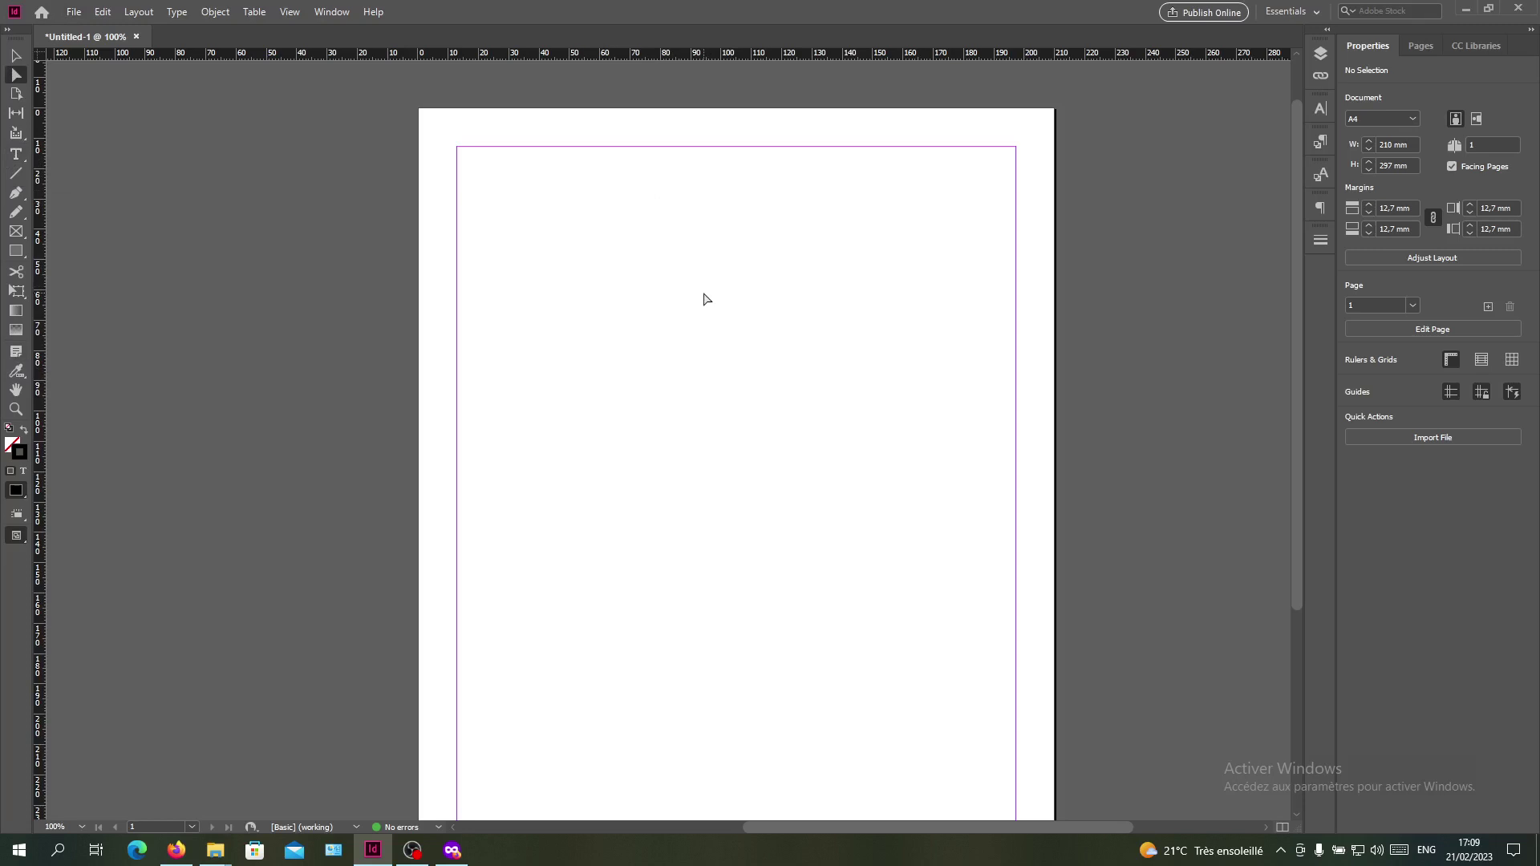
key("t")
Draw a text frame near the page's upper left and fill it with placeholder text.
left_click_drag(549, 197, 791, 349)
right_click(617, 245)
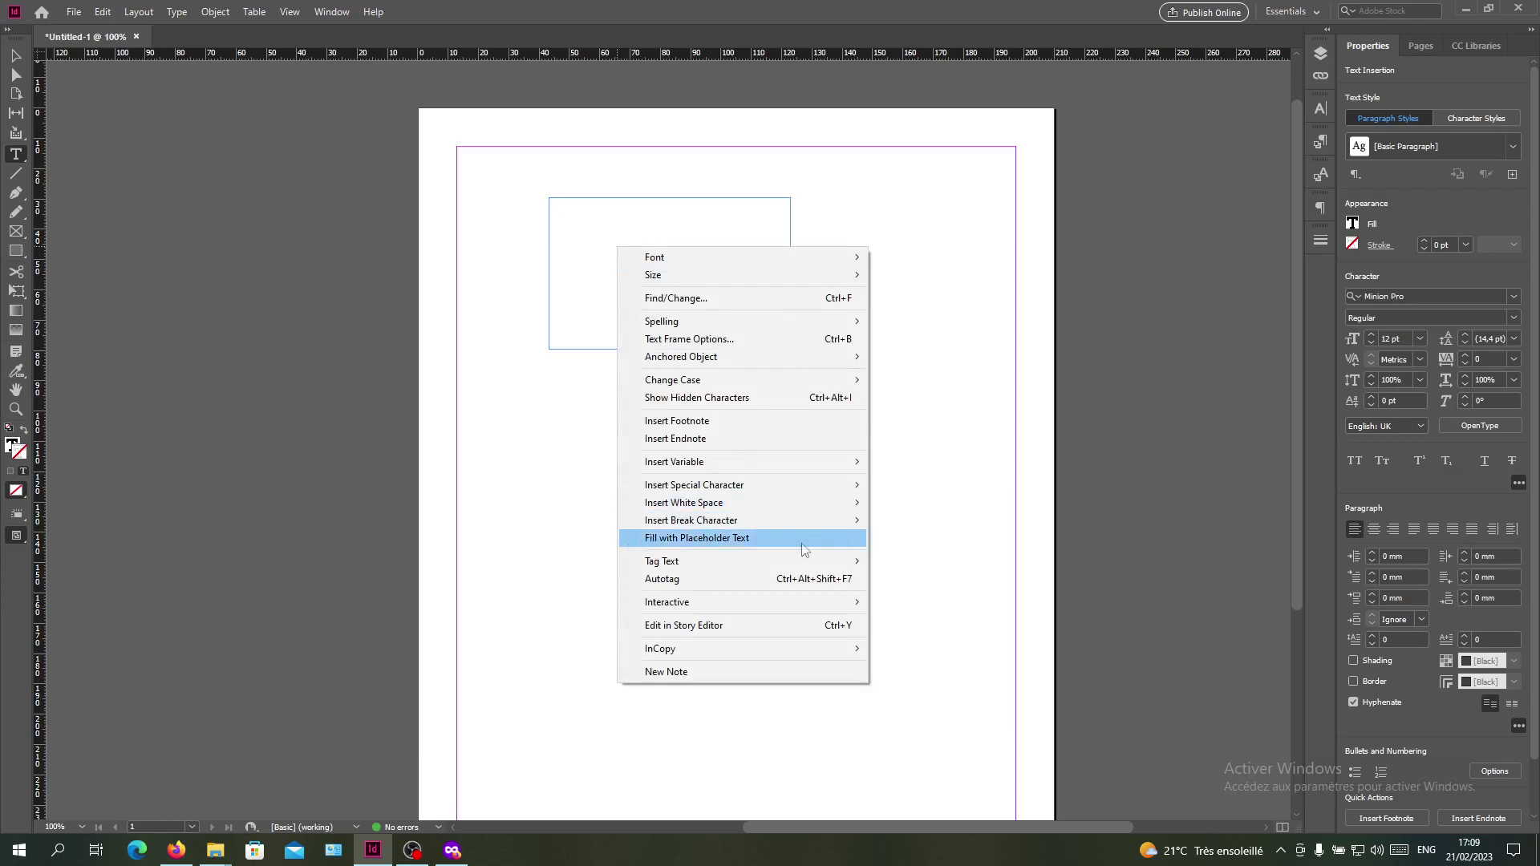
left_click(186, 11)
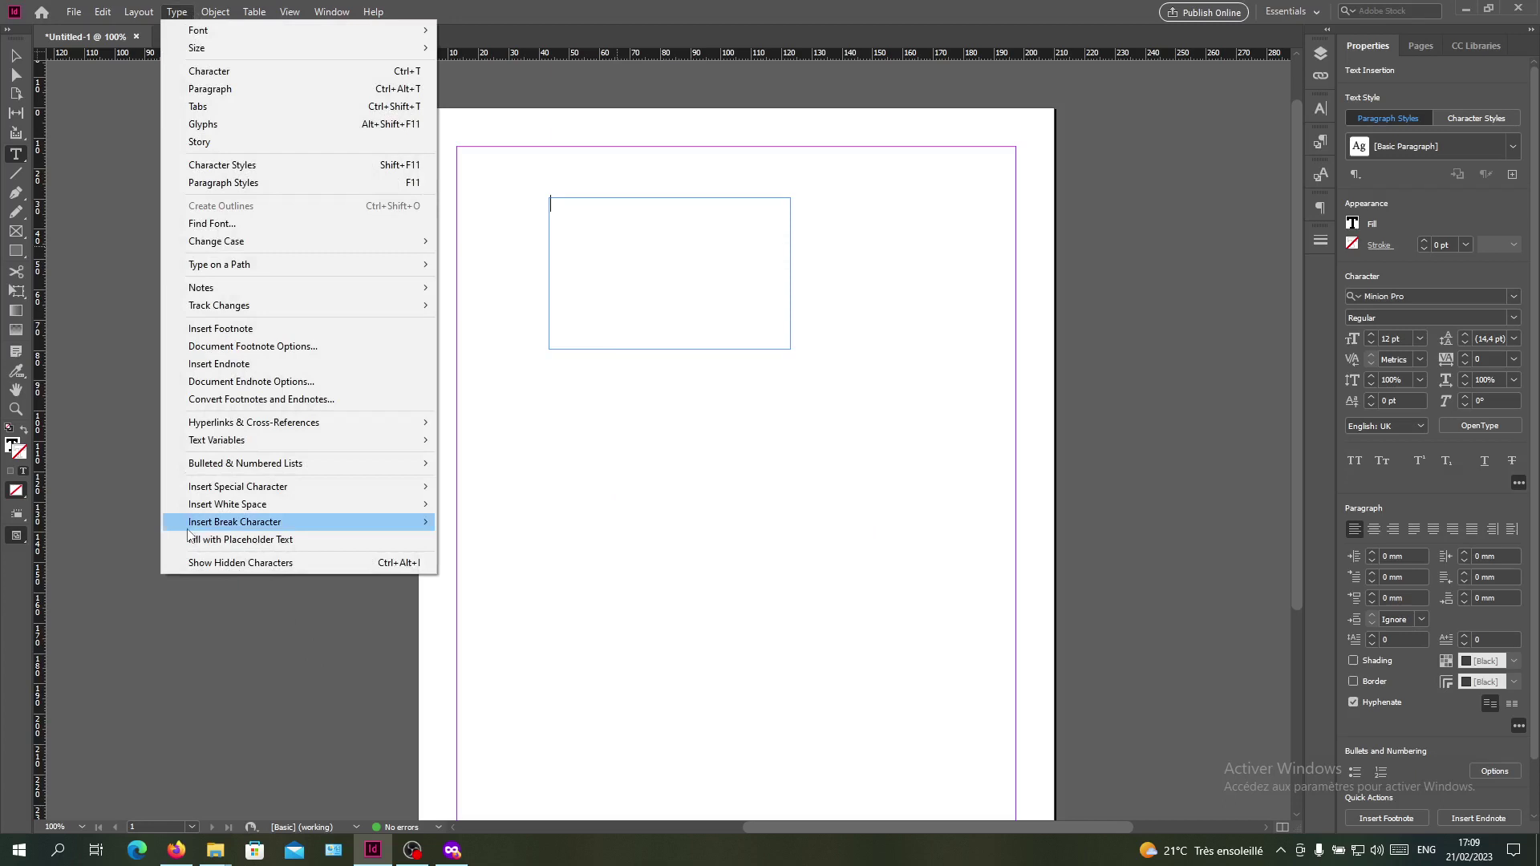
left_click(230, 540)
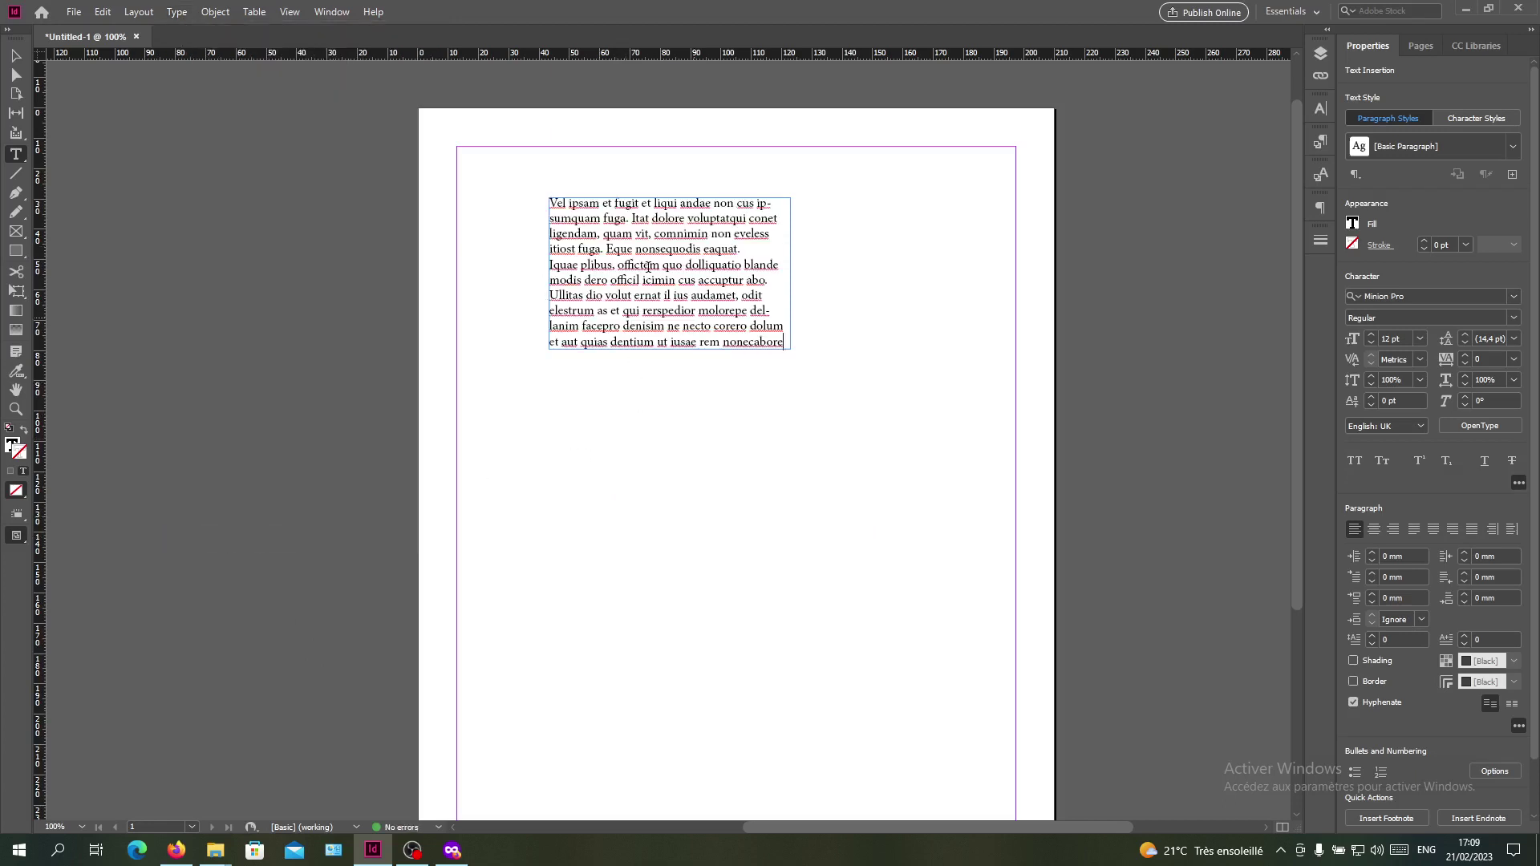
Draw a second text frame lower on the page, fill it with placeholder text, and select its anchor points.
left_click_drag(627, 437, 855, 593)
right_click(752, 482)
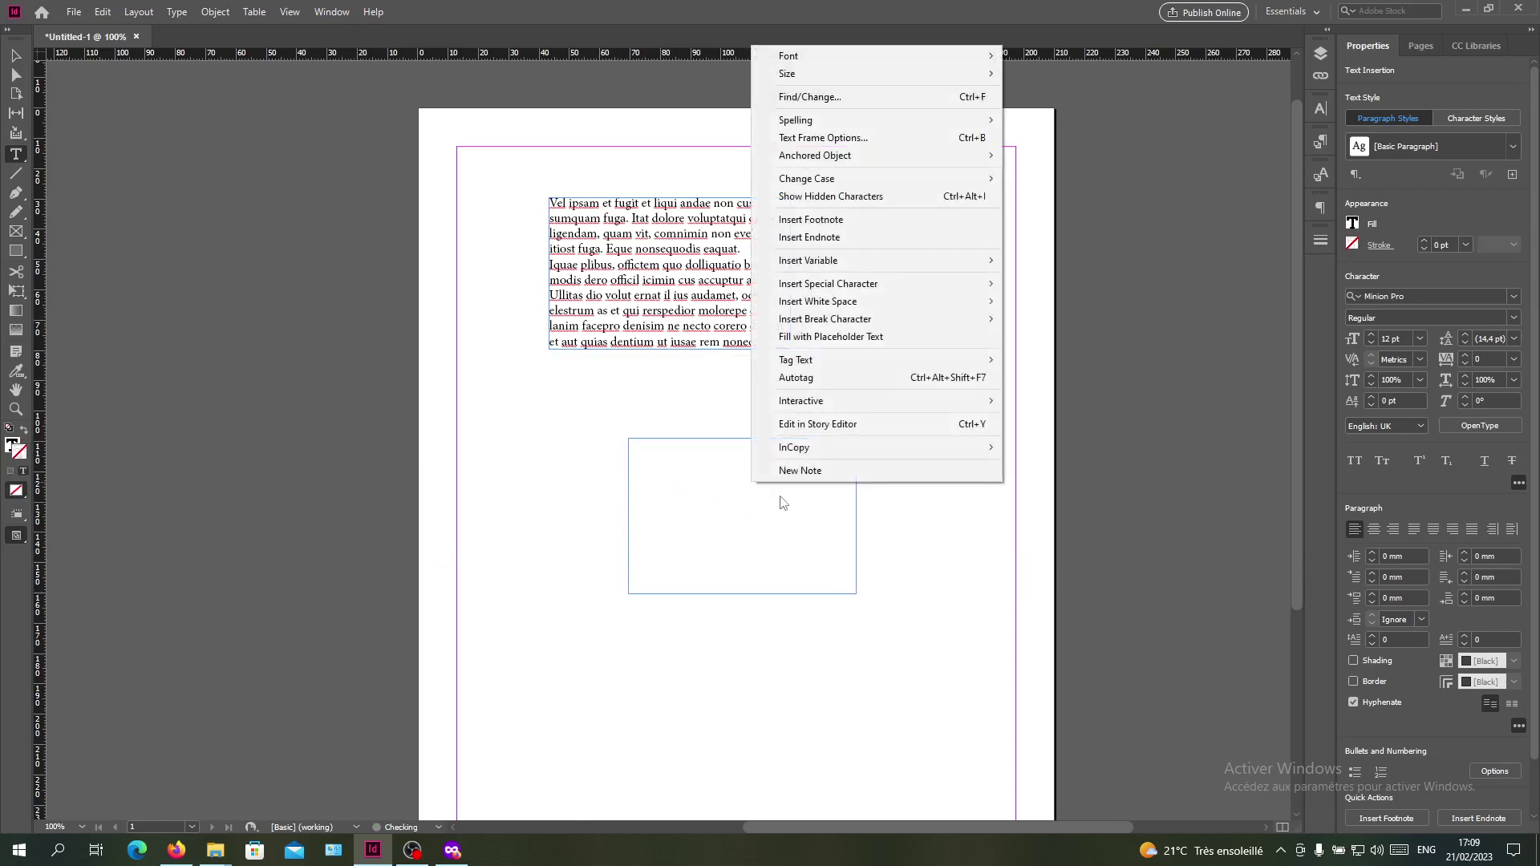
left_click(826, 336)
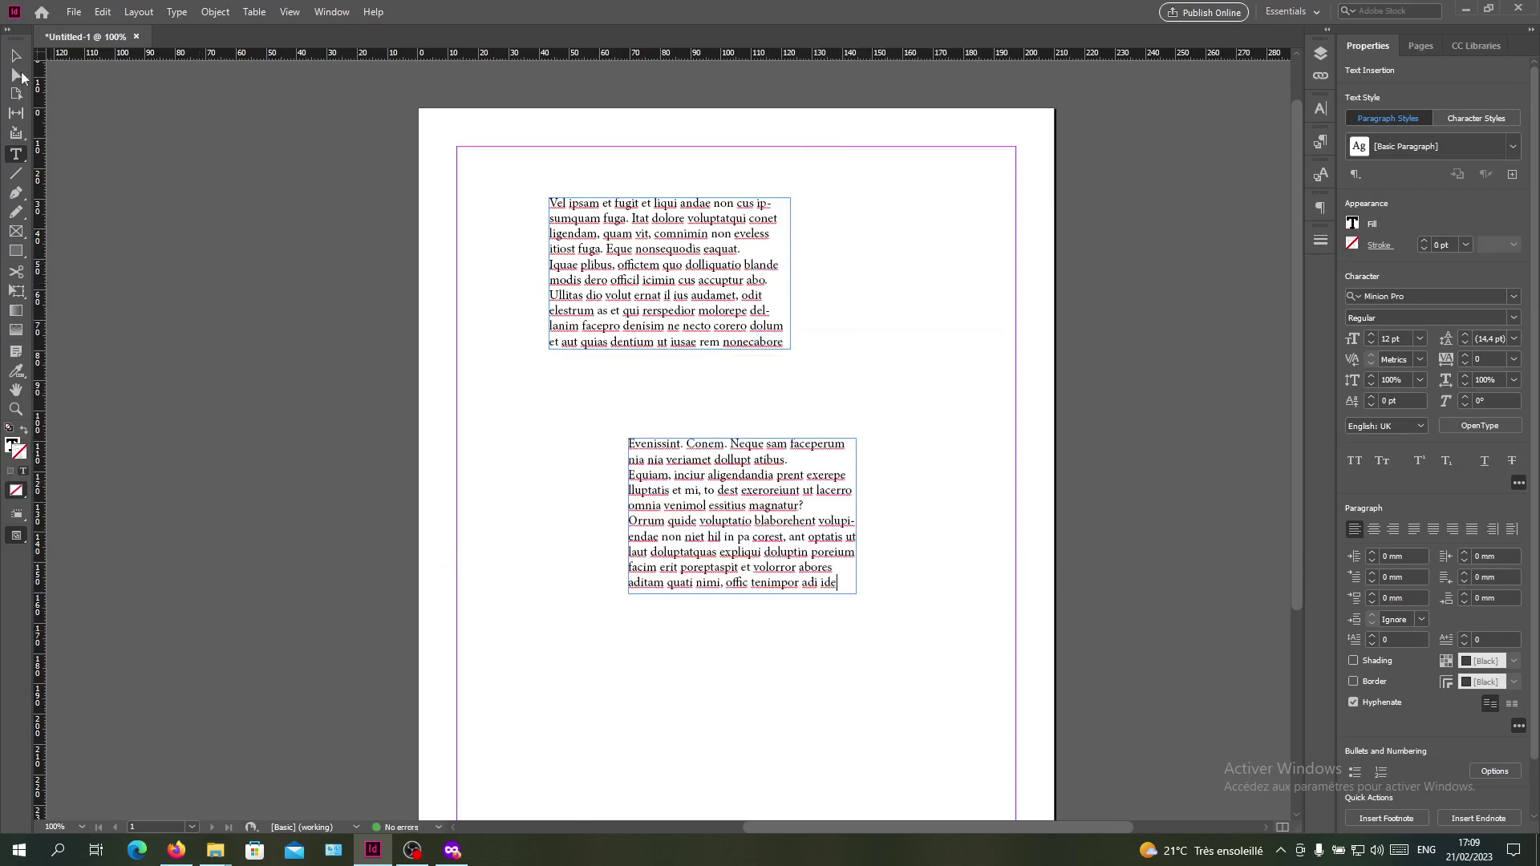
left_click(16, 74)
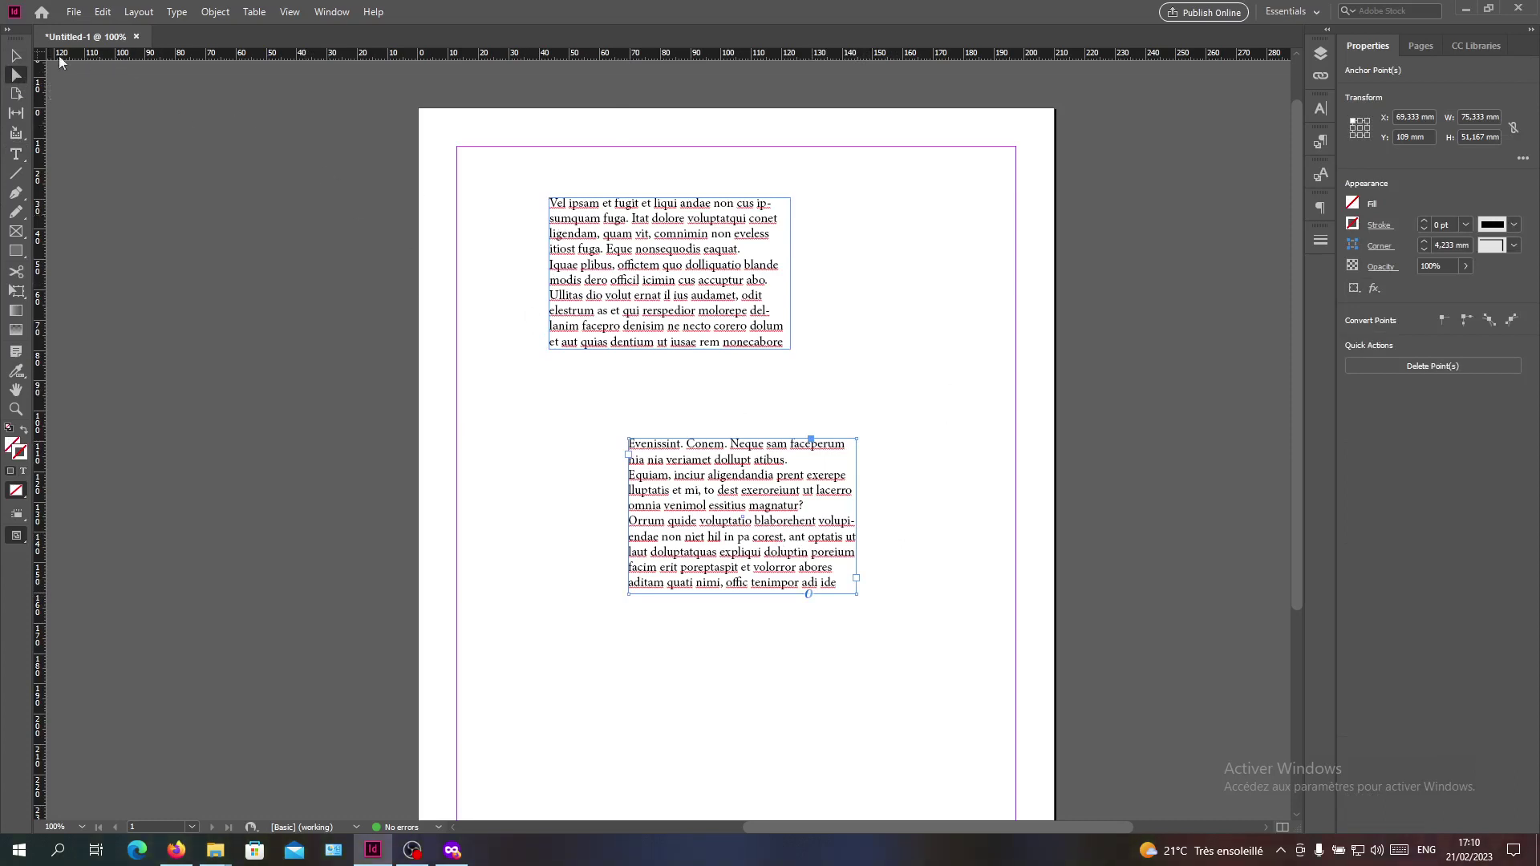
Select the upper text frame, briefly entering and leaving its text.
left_click(613, 290)
left_click(16, 56)
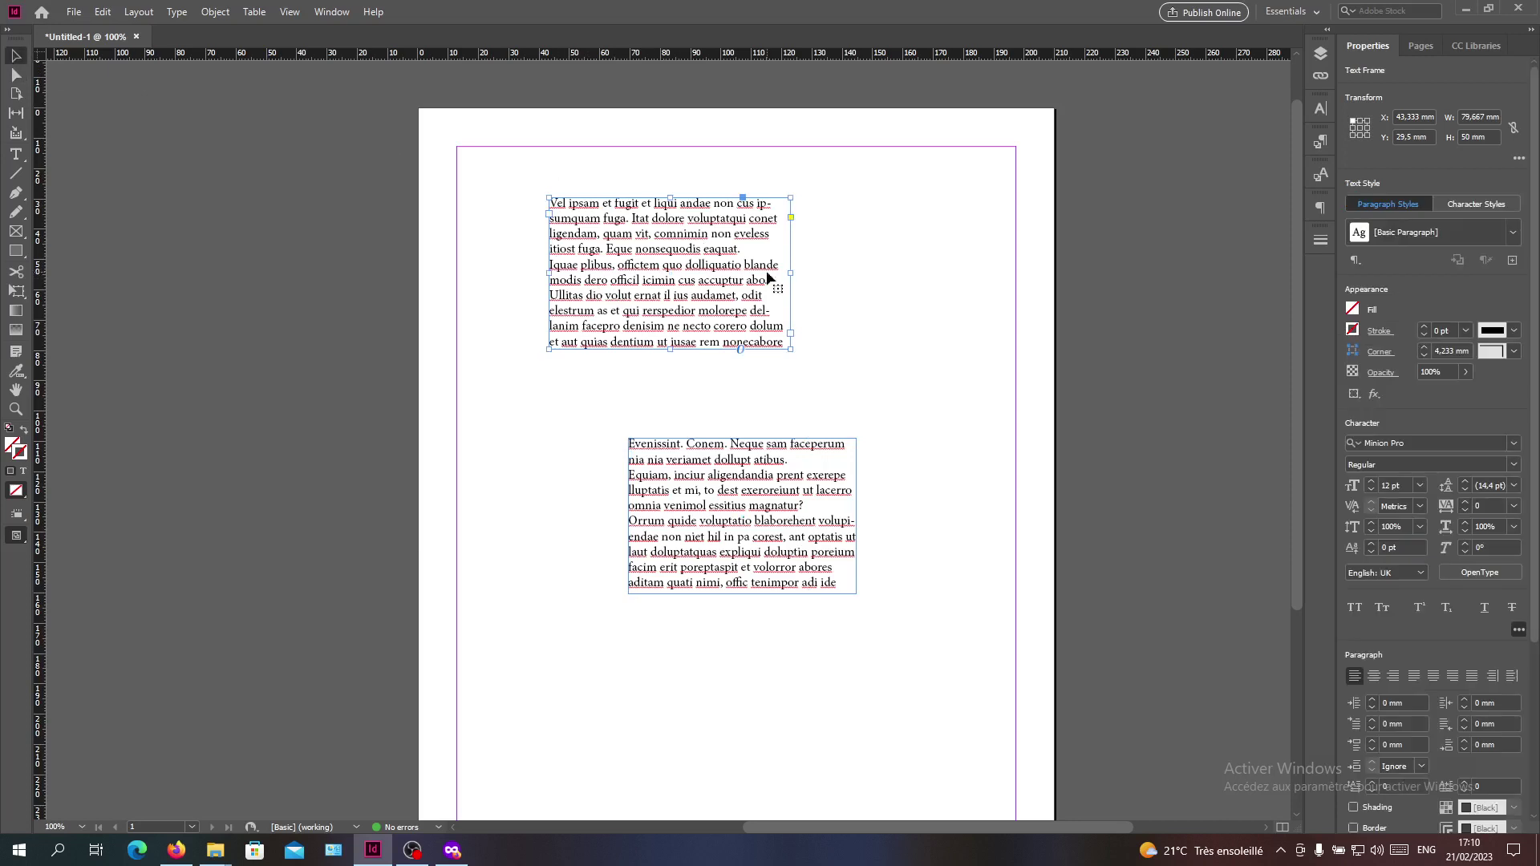
double_click(600, 263)
left_click(625, 280)
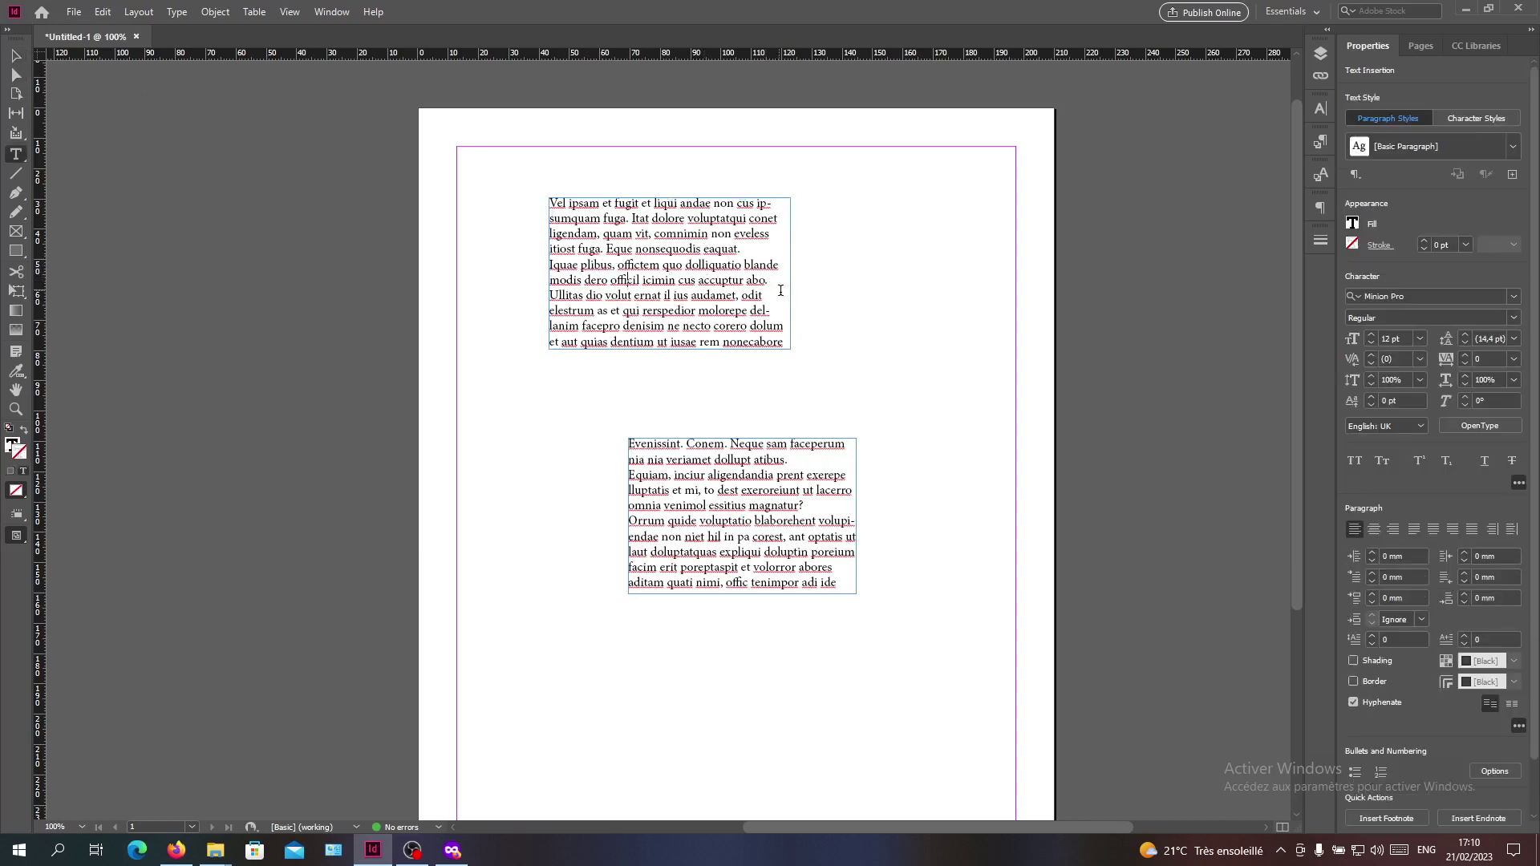
key("Escape")
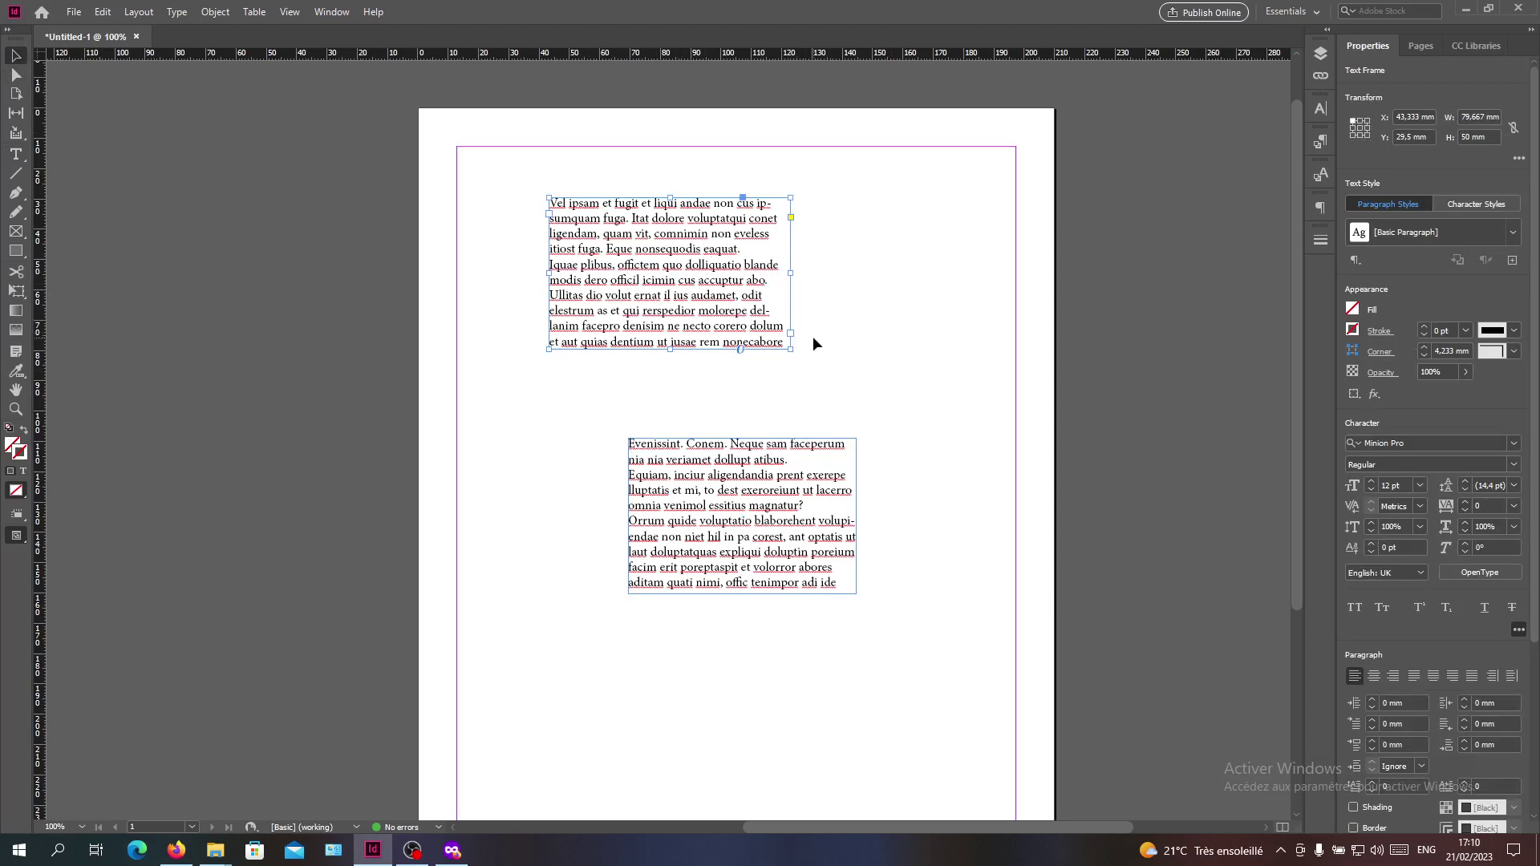
Zoom in to inspect the upper frame, return to 150%, and load its text from the out port.
key("ctrl+=")
key("ctrl+=")
key("ctrl+=")
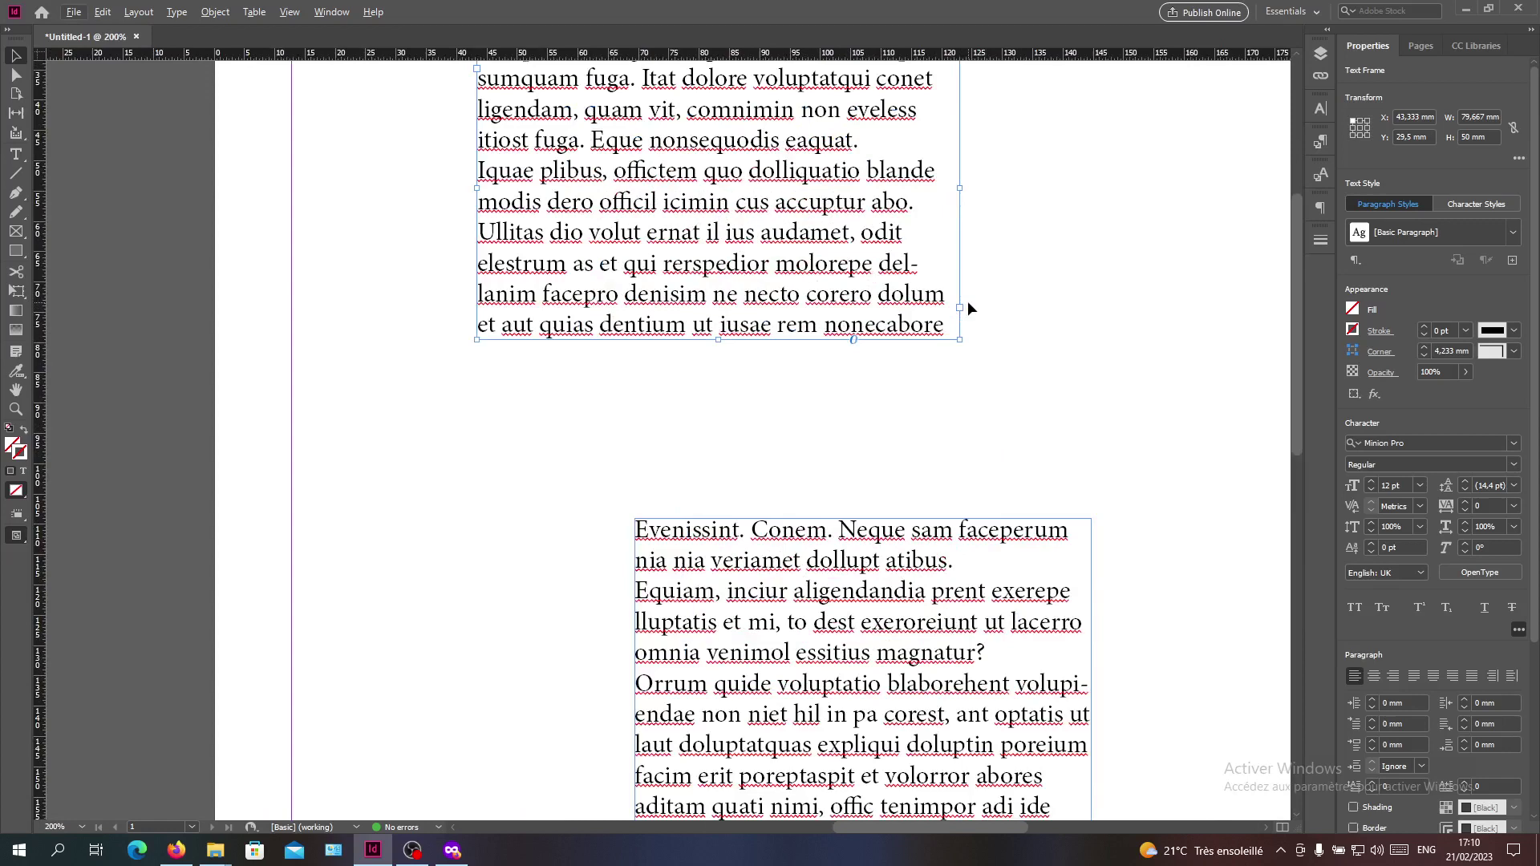
scroll(967, 301, "up", 2)
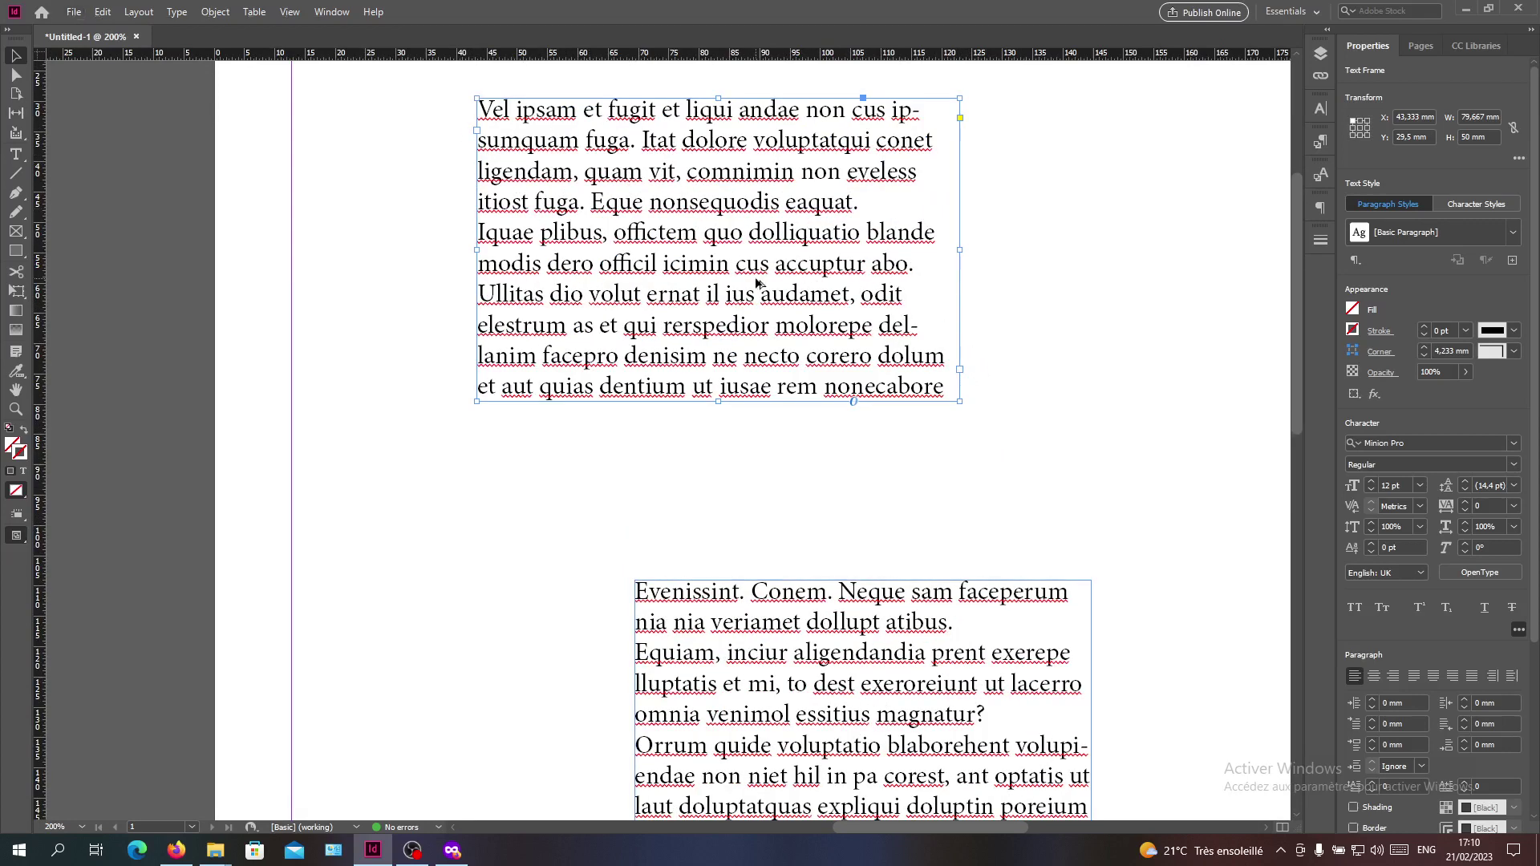
key("ctrl+minus")
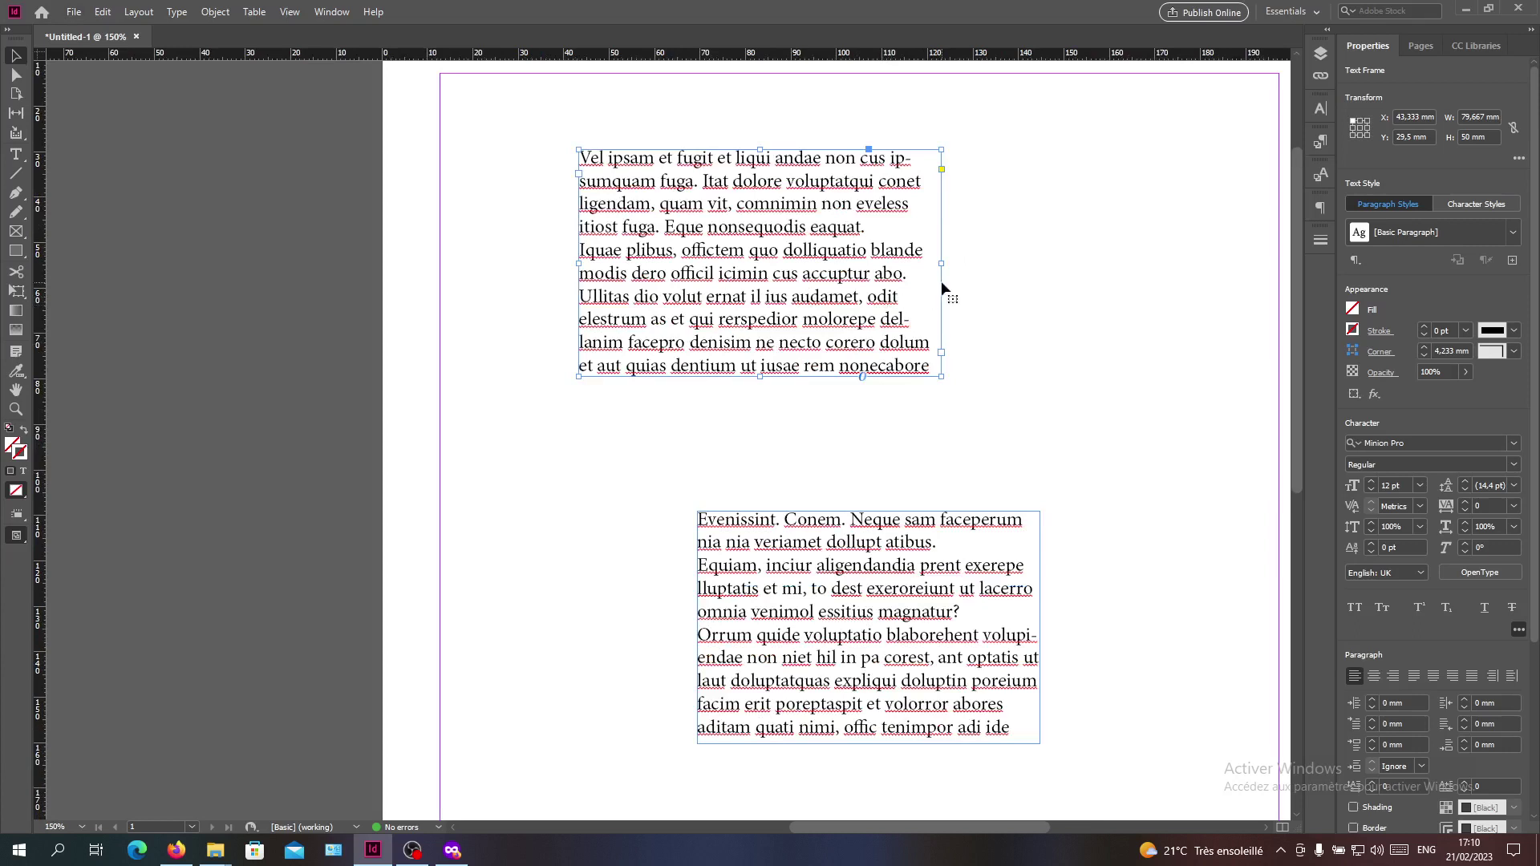
left_click(941, 352)
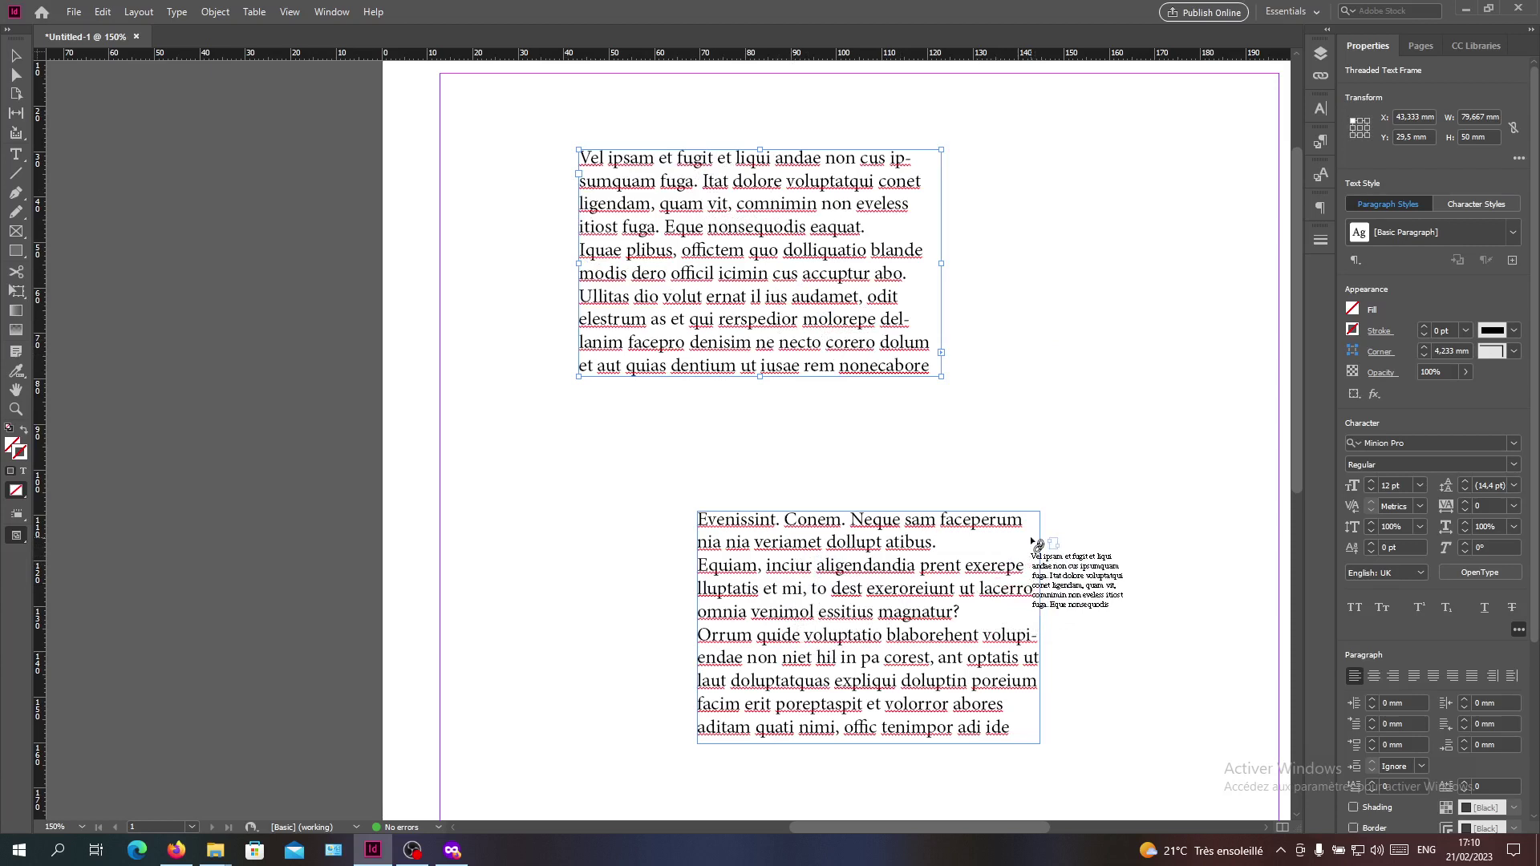
Thread the upper frame's text into the lower frame, then test-resize the upper frame and undo it.
left_click(983, 544)
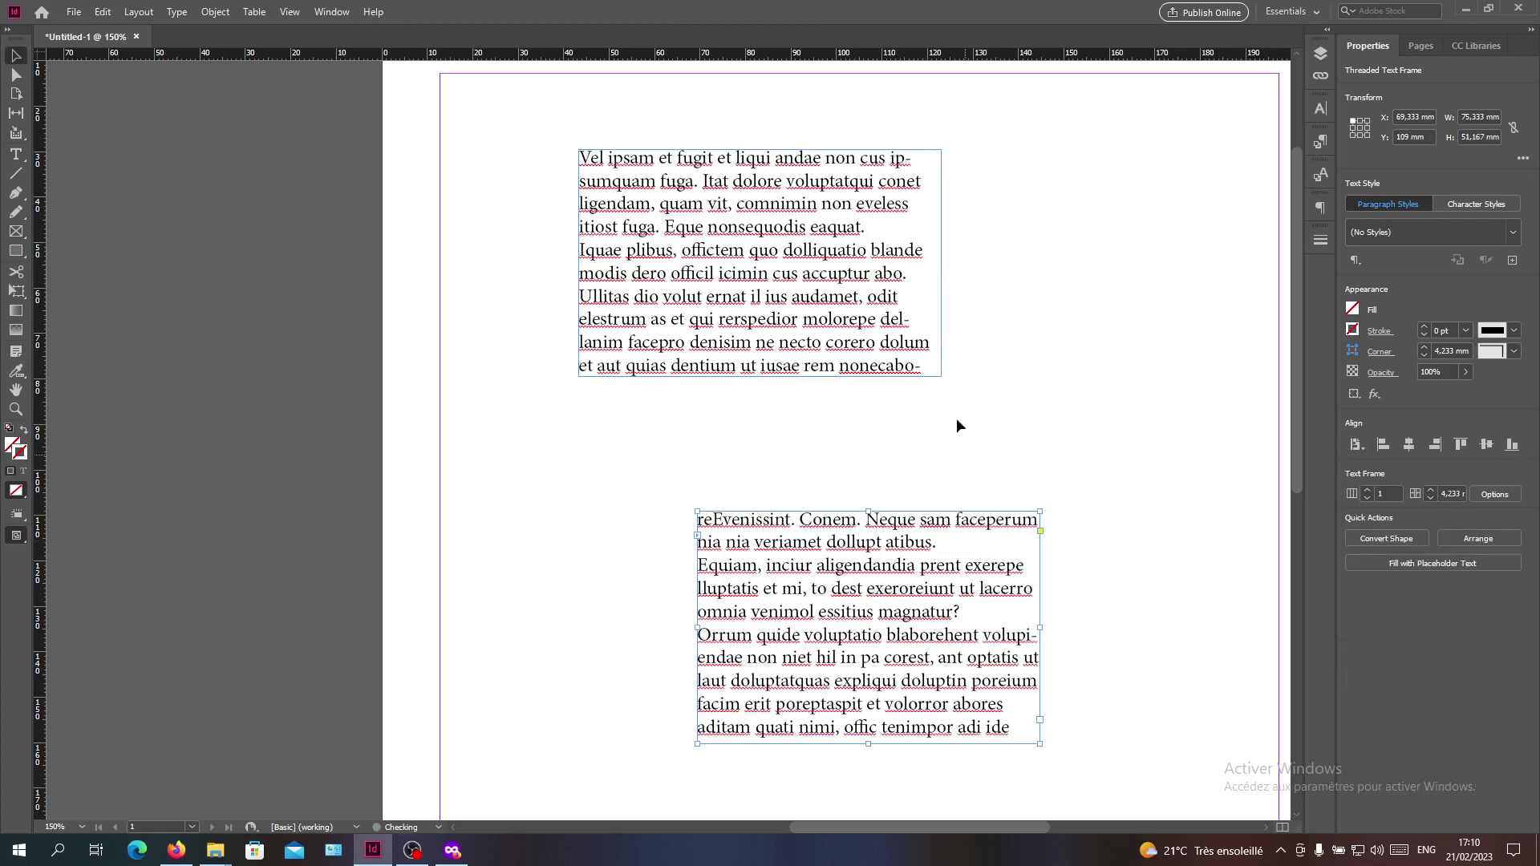
left_click(979, 536)
left_click(935, 371)
left_click_drag(942, 377, 1077, 409)
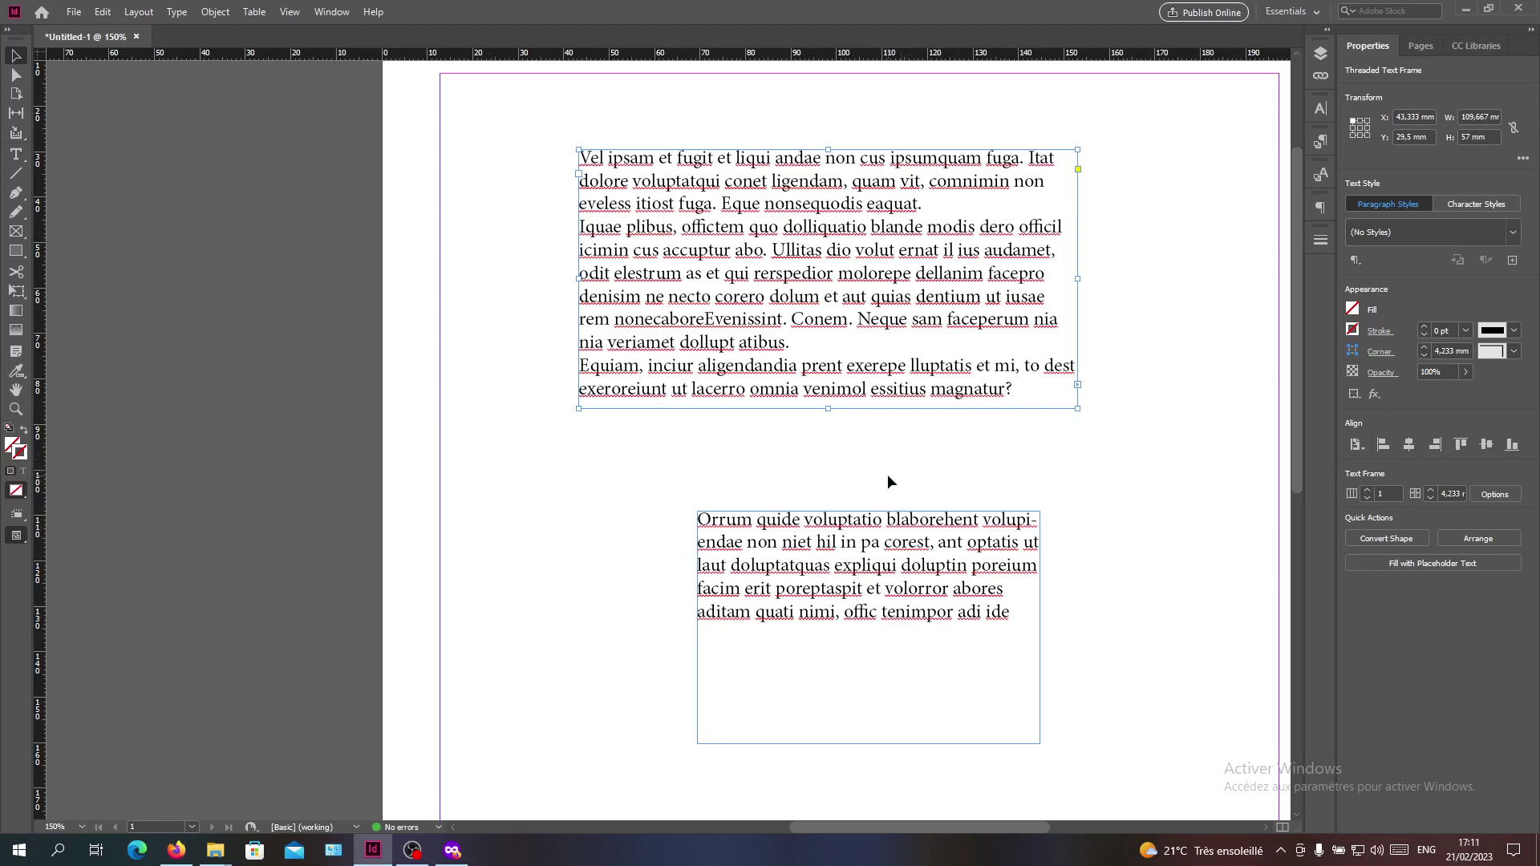
key("ctrl+z")
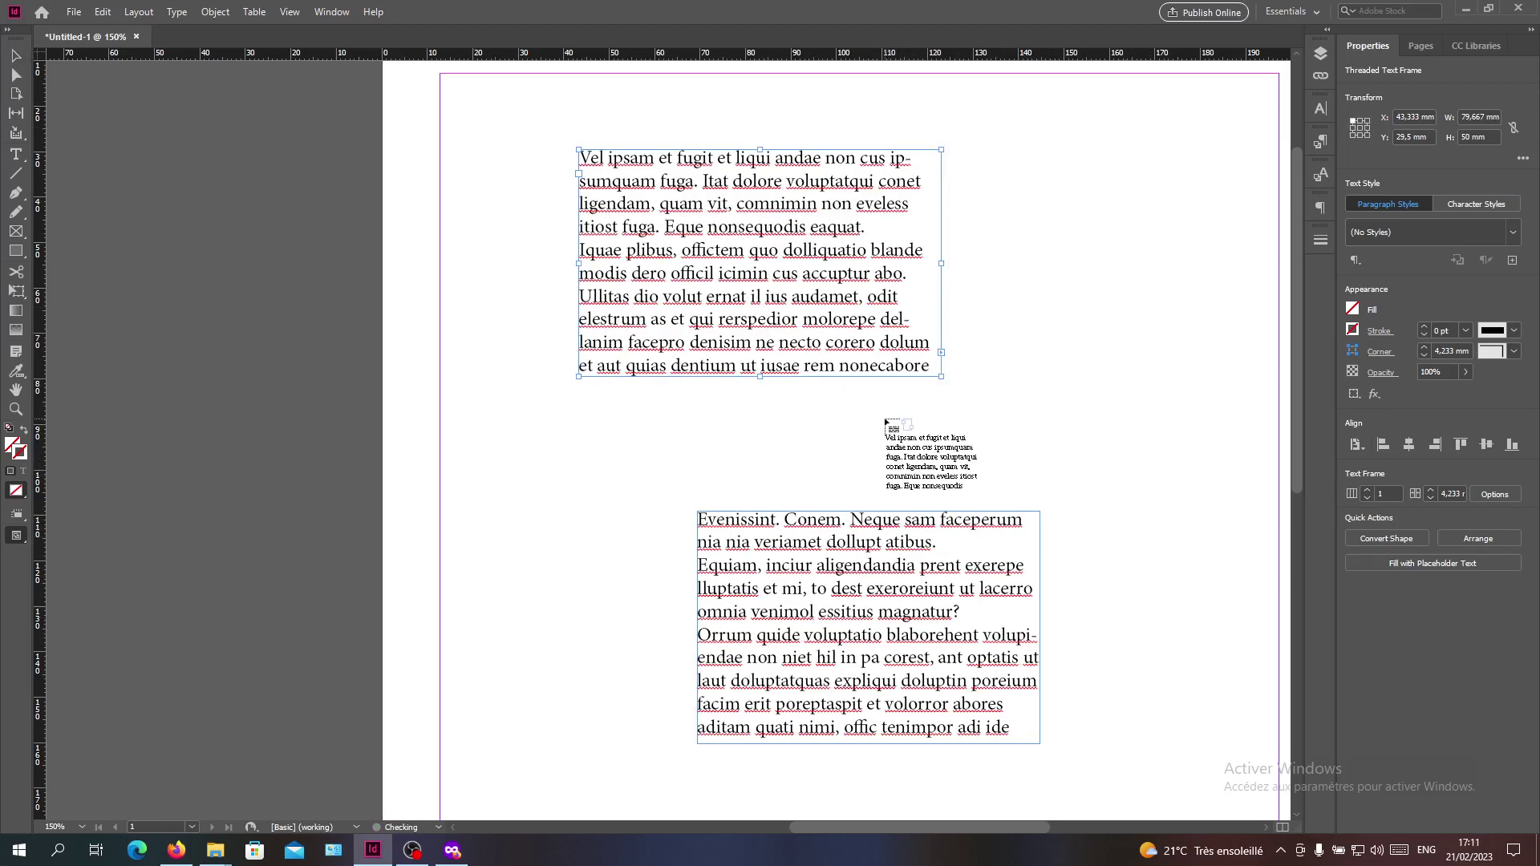
Break and relink the thread, then enlarge the upper frame to 118.4 × 66 mm so text reflows.
left_click(941, 355)
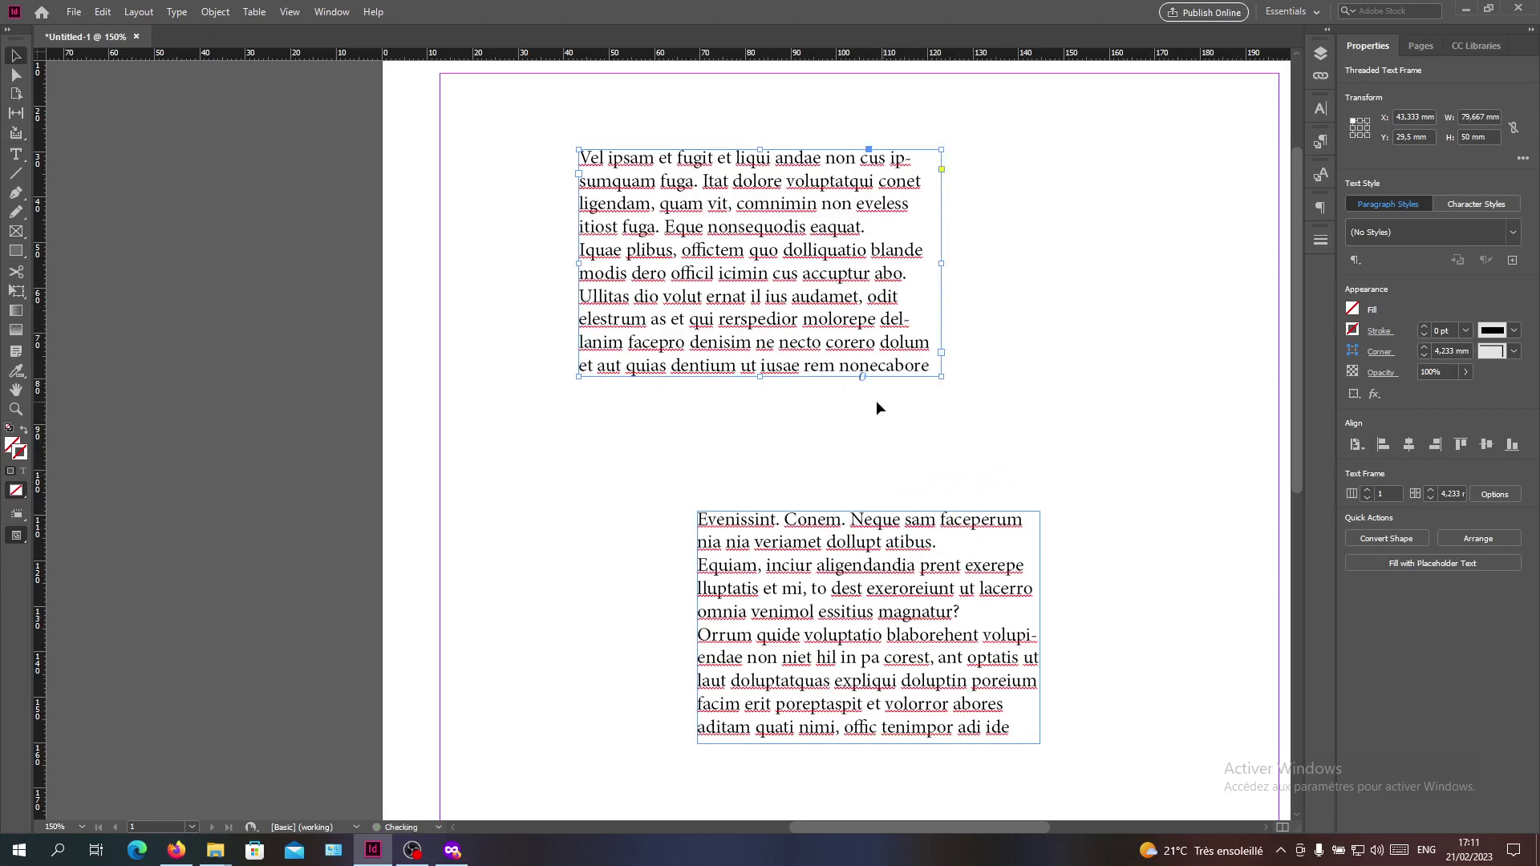
left_click(579, 173)
left_click(811, 598)
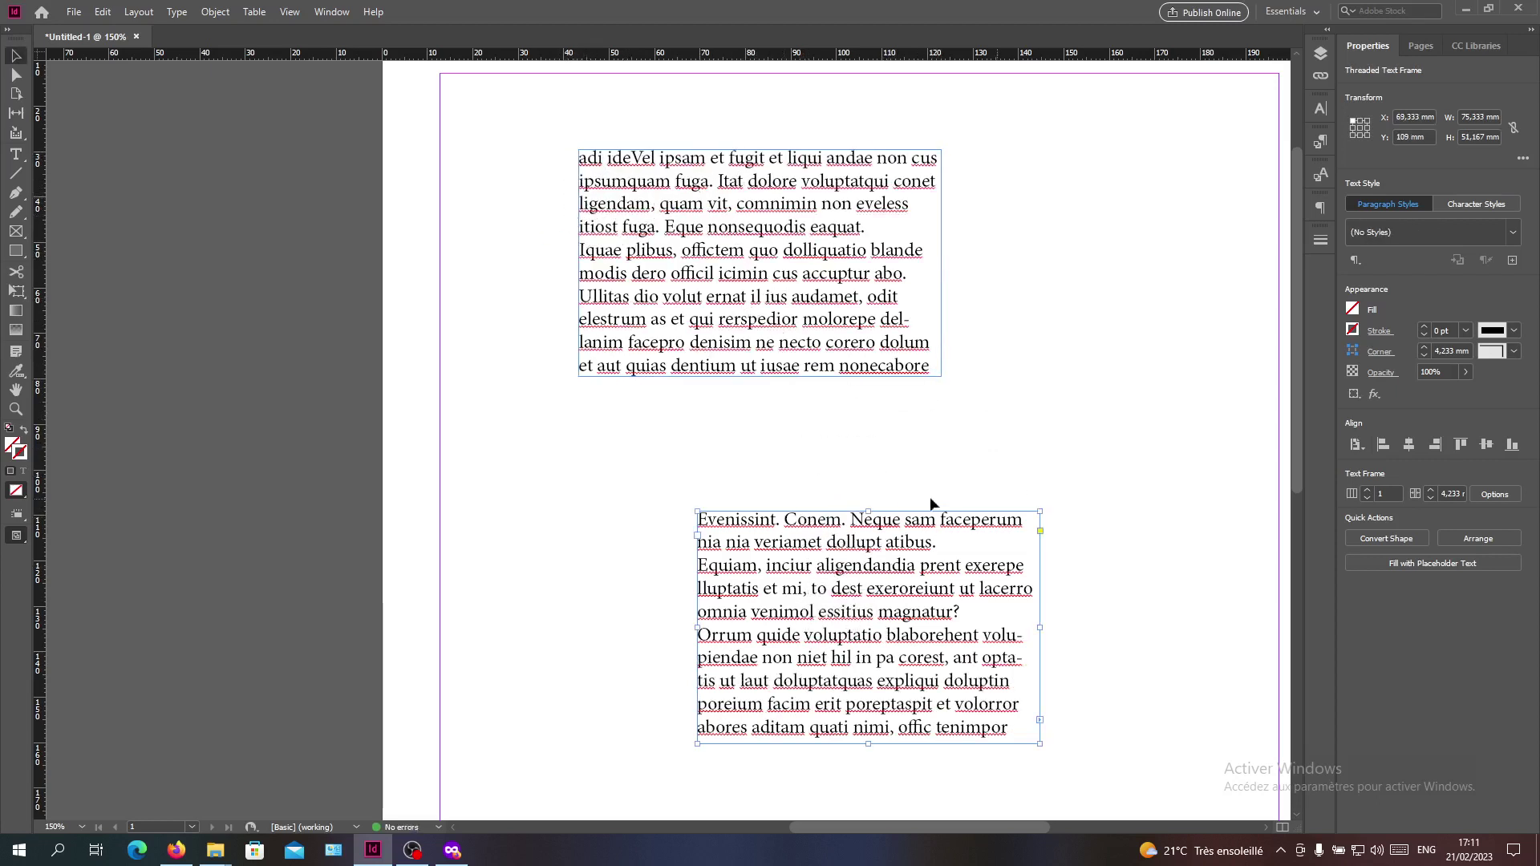
left_click(888, 346)
left_click_drag(943, 373, 1120, 457)
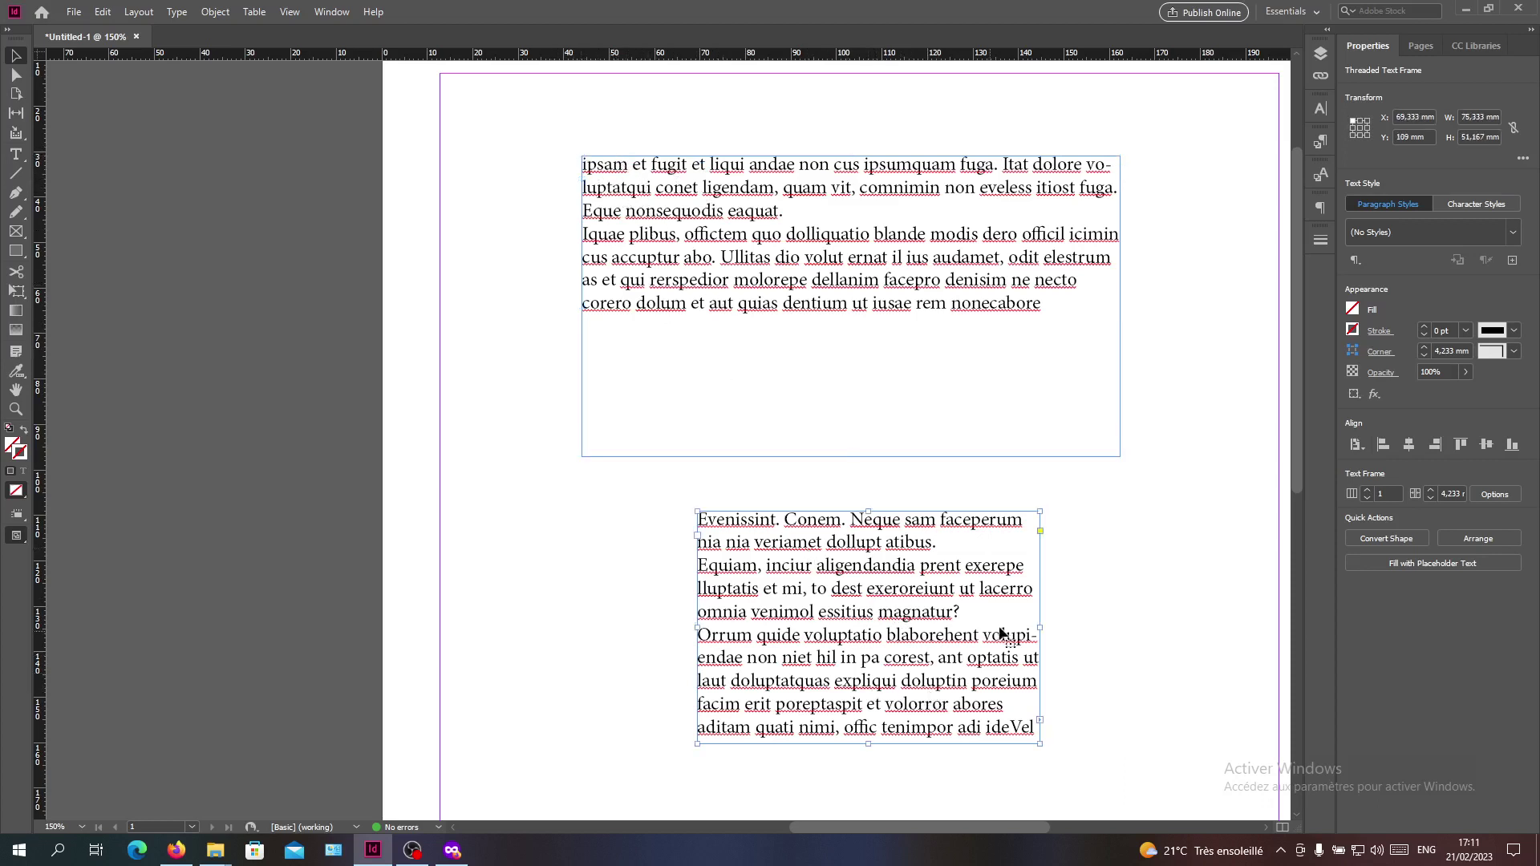
Shrink the upper frame to 93.4 × 46 mm and move the lower frame up-left, undoing a trial enlargement.
left_click_drag(1120, 456, 1007, 360)
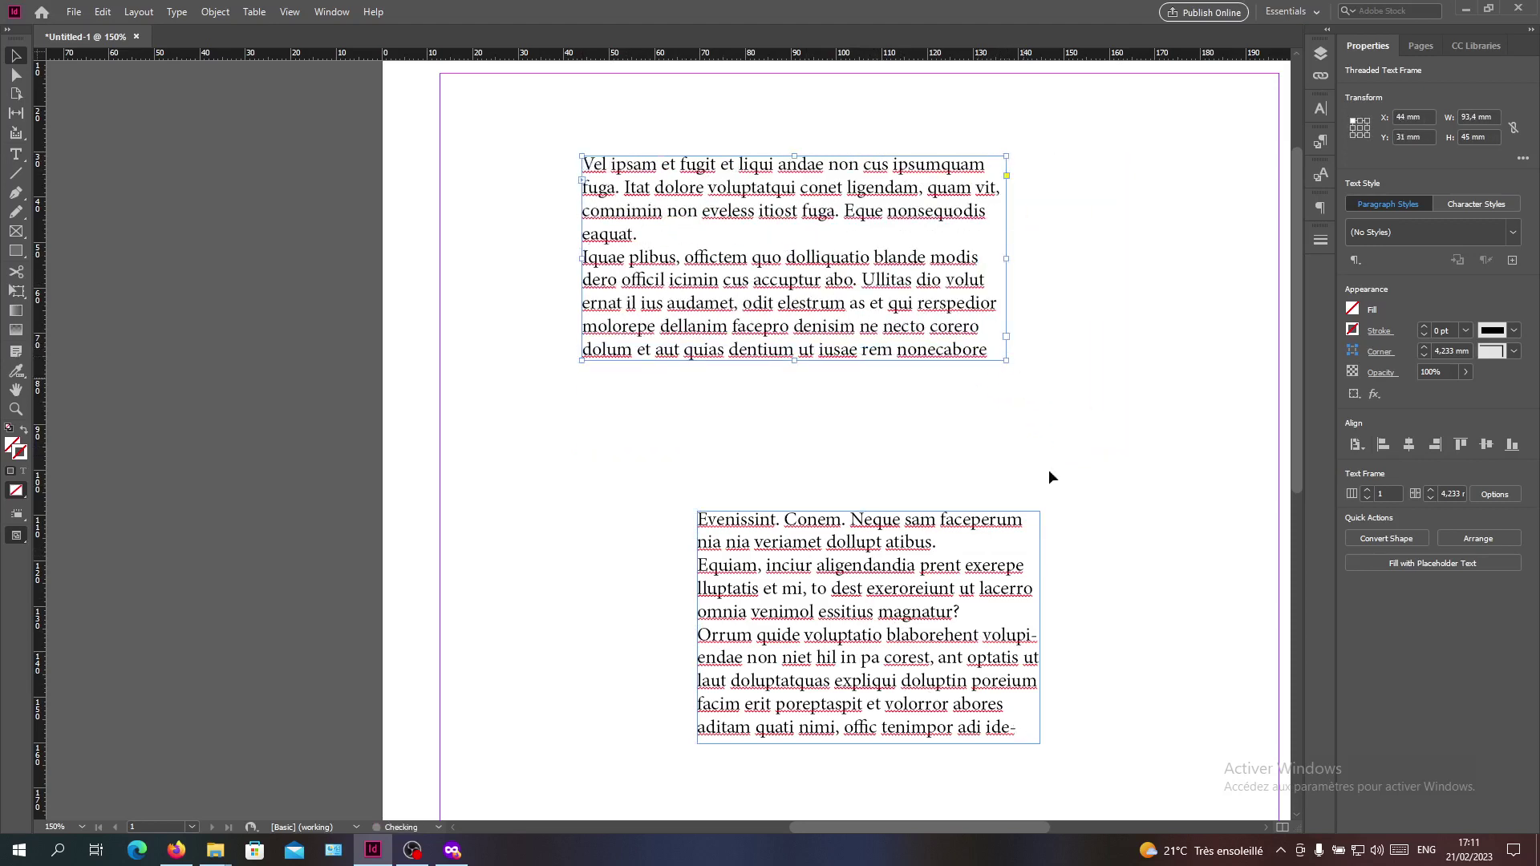
left_click(918, 522)
left_click_drag(918, 523, 777, 447)
left_click_drag(898, 670, 1195, 734)
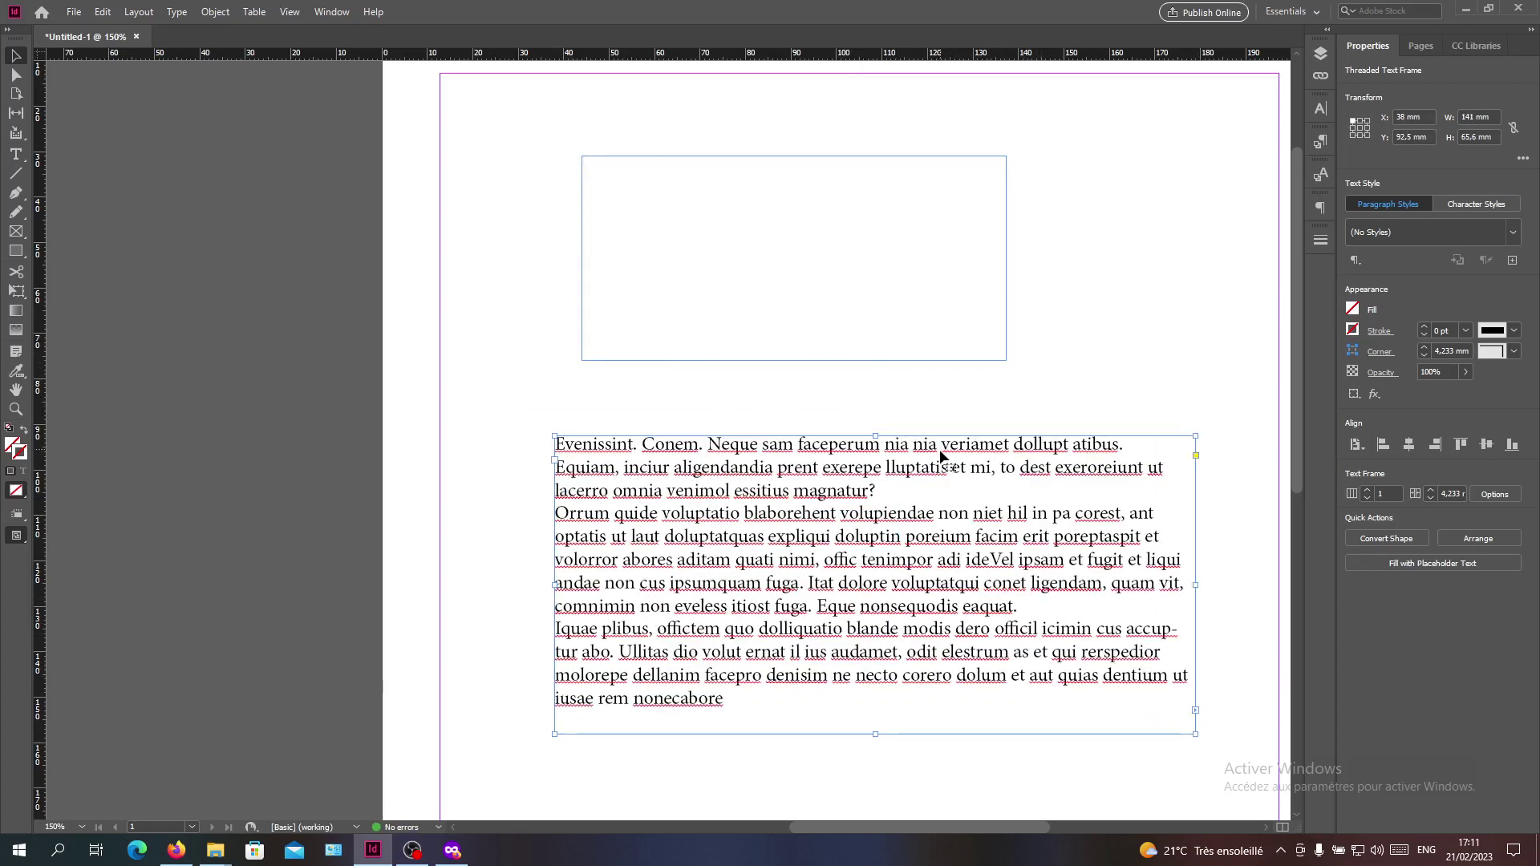
key("ctrl+z")
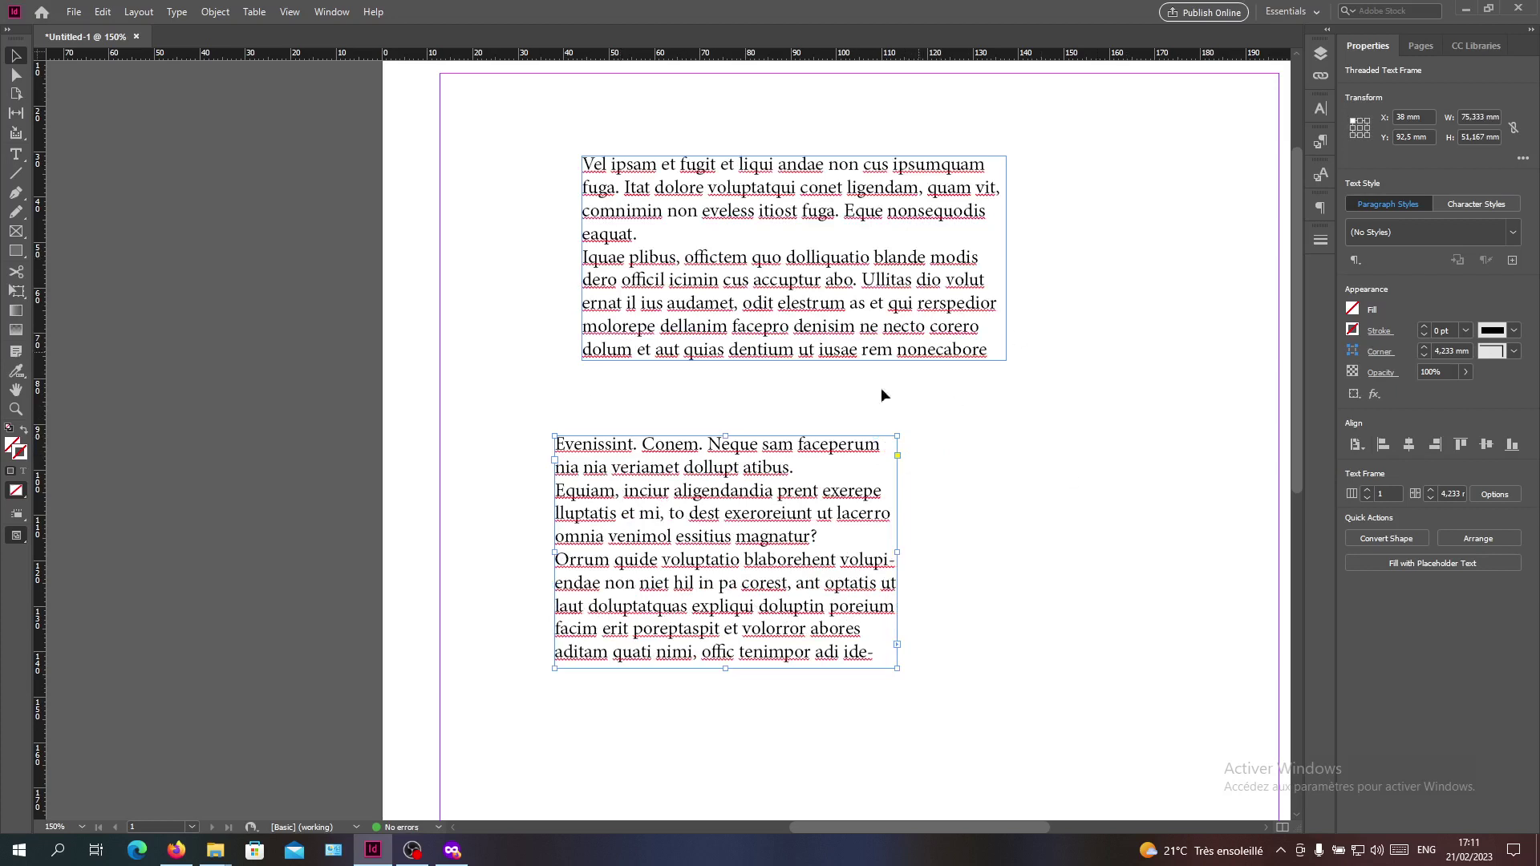